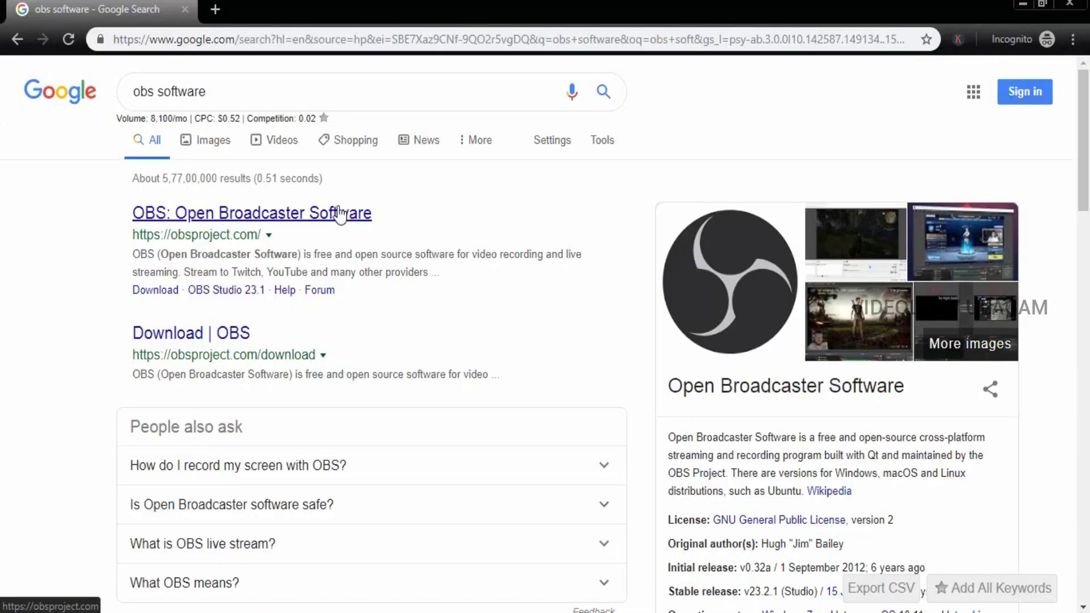
Open the OBS Project site (obsproject.com) from the 'obs software' search results
{"action": "left_click", "coordinate": [336, 212]}
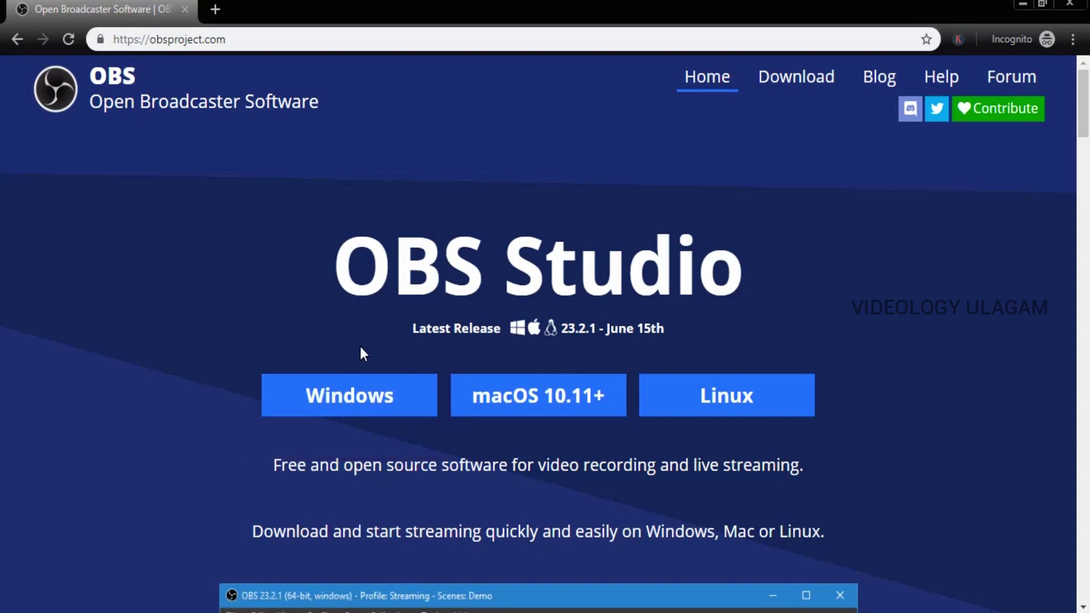
{"action": "scroll", "coordinate": [359, 347], "scroll_direction": "down", "scroll_amount": 15}
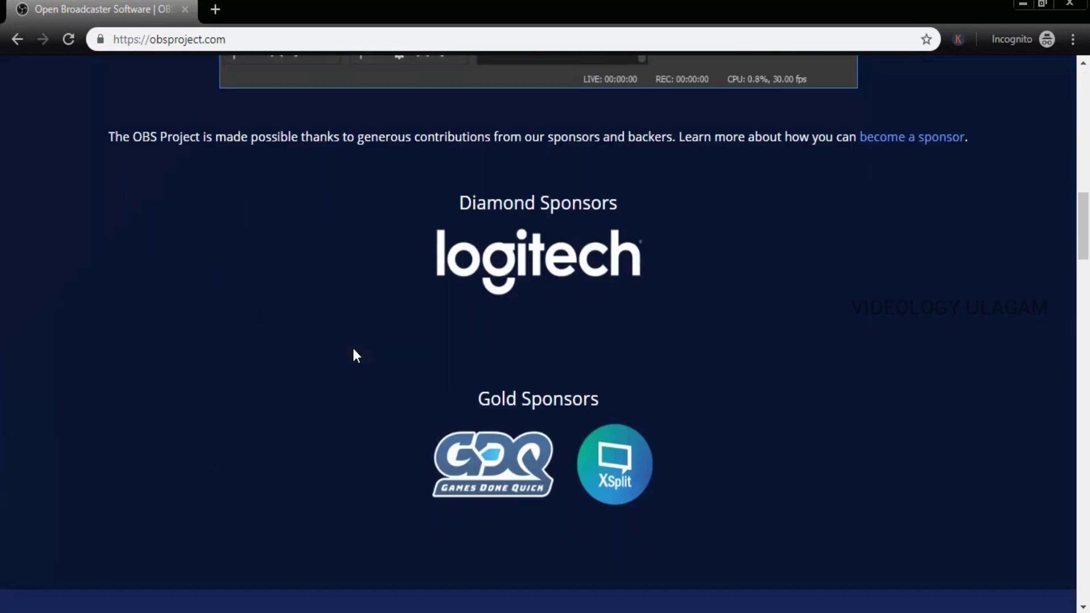
{"action": "scroll", "coordinate": [352, 350], "scroll_direction": "down", "scroll_amount": 20}
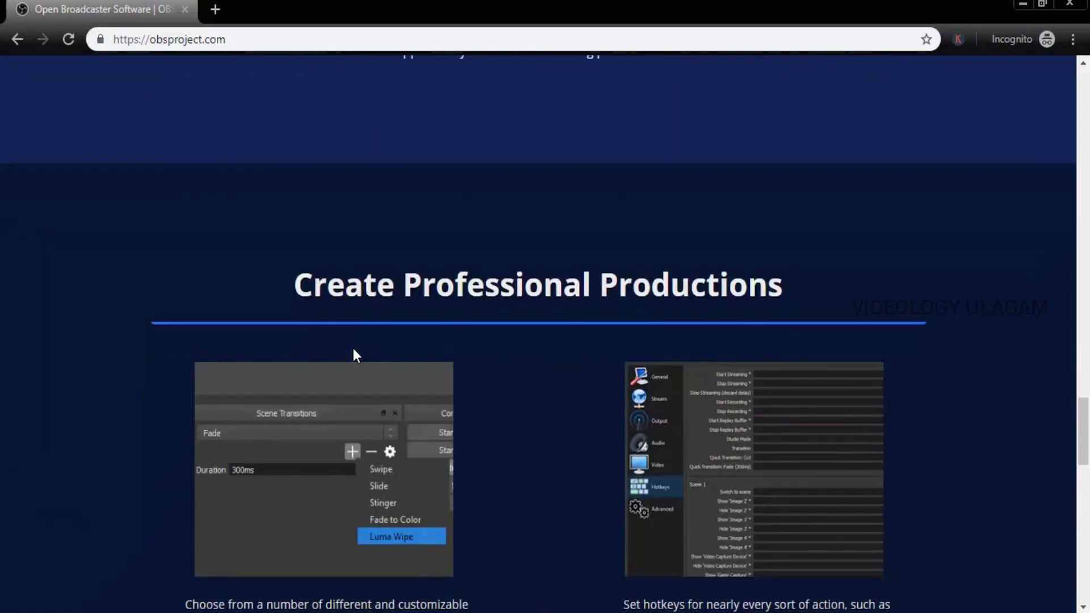
{"action": "scroll", "coordinate": [351, 345], "scroll_direction": "down", "scroll_amount": 6}
{"action": "scroll", "coordinate": [376, 300], "scroll_direction": "up", "scroll_amount": 6}
{"action": "scroll", "coordinate": [377, 296], "scroll_direction": "down", "scroll_amount": 20}
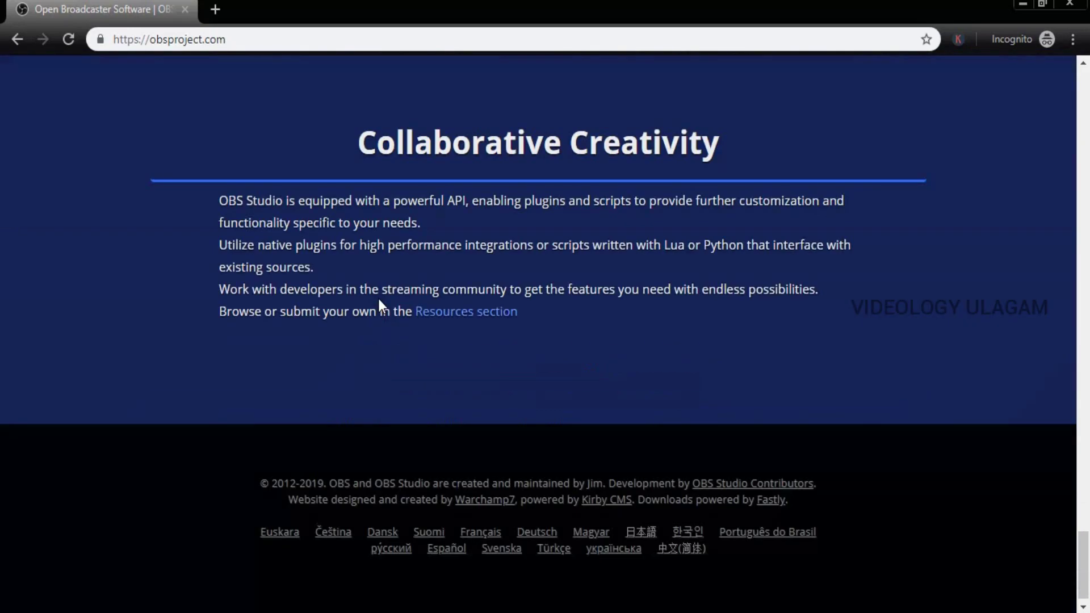
{"action": "scroll", "coordinate": [352, 315], "scroll_direction": "up", "scroll_amount": 20}
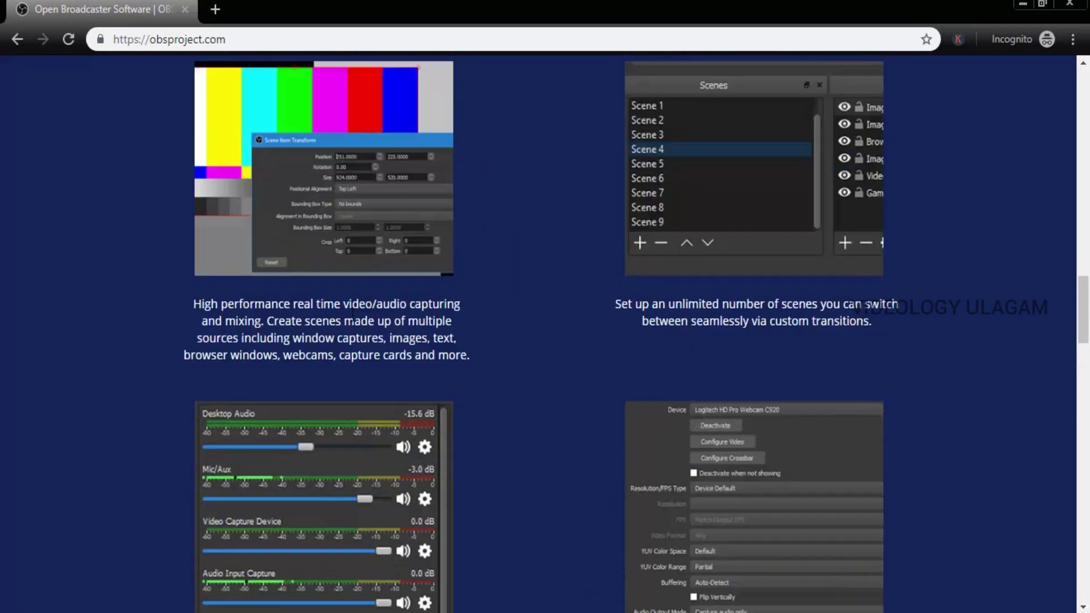
{"action": "scroll", "coordinate": [352, 316], "scroll_direction": "up", "scroll_amount": 15}
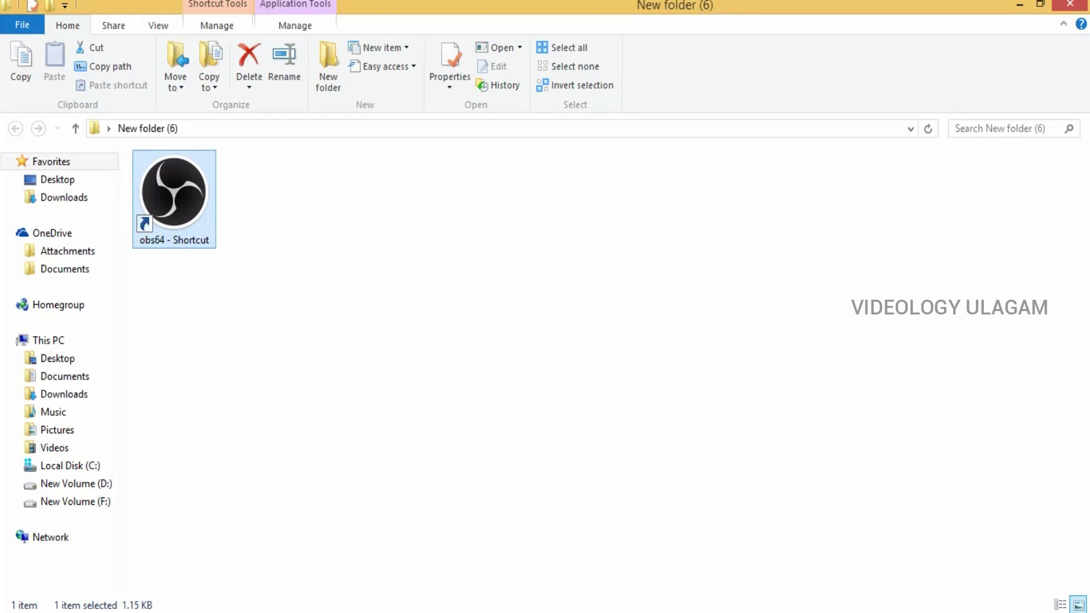
Close Chrome from the taskbar, exiting even though a download is unfinished
{"action": "right_click", "coordinate": [218, 611]}
{"action": "left_click", "coordinate": [207, 584]}
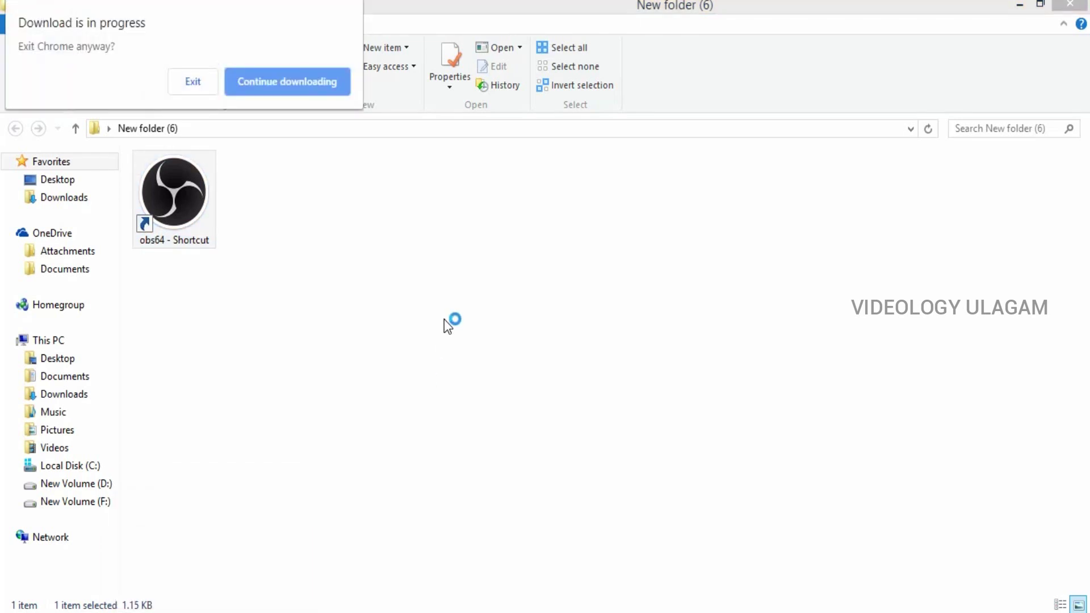
{"action": "left_click", "coordinate": [203, 85]}
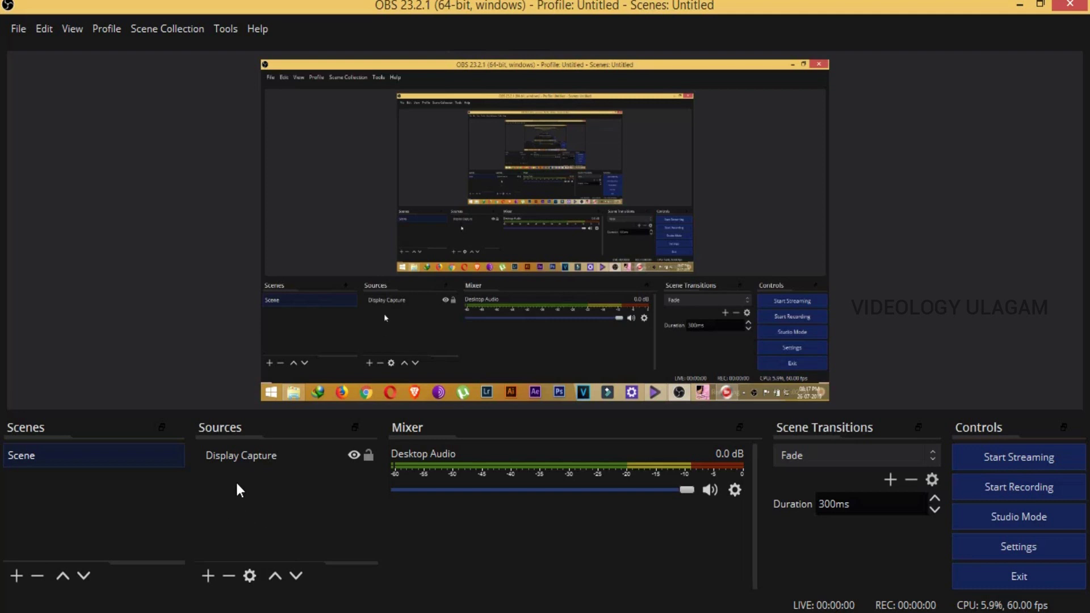
Remove the existing Display Capture source so the scene is empty, and bring up the source types
{"action": "right_click", "coordinate": [246, 455]}
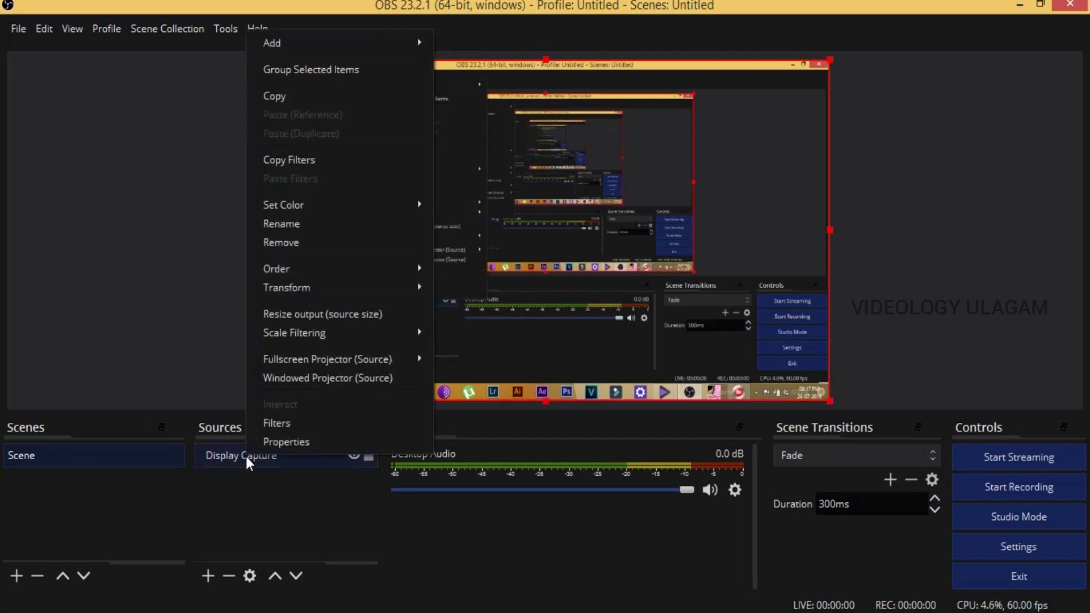
{"action": "left_click", "coordinate": [282, 243]}
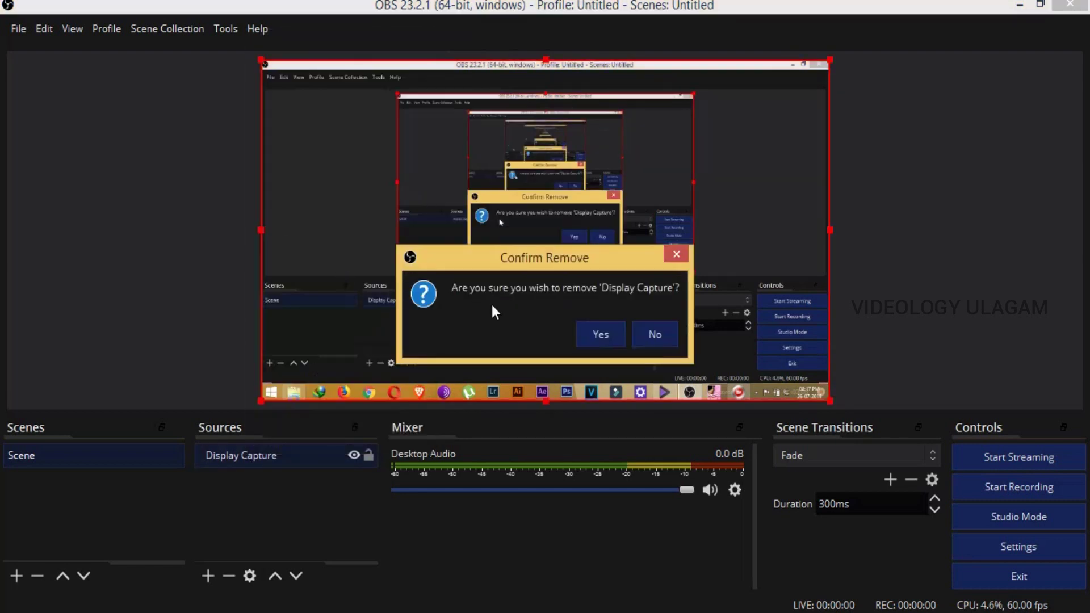
{"action": "left_click", "coordinate": [587, 333]}
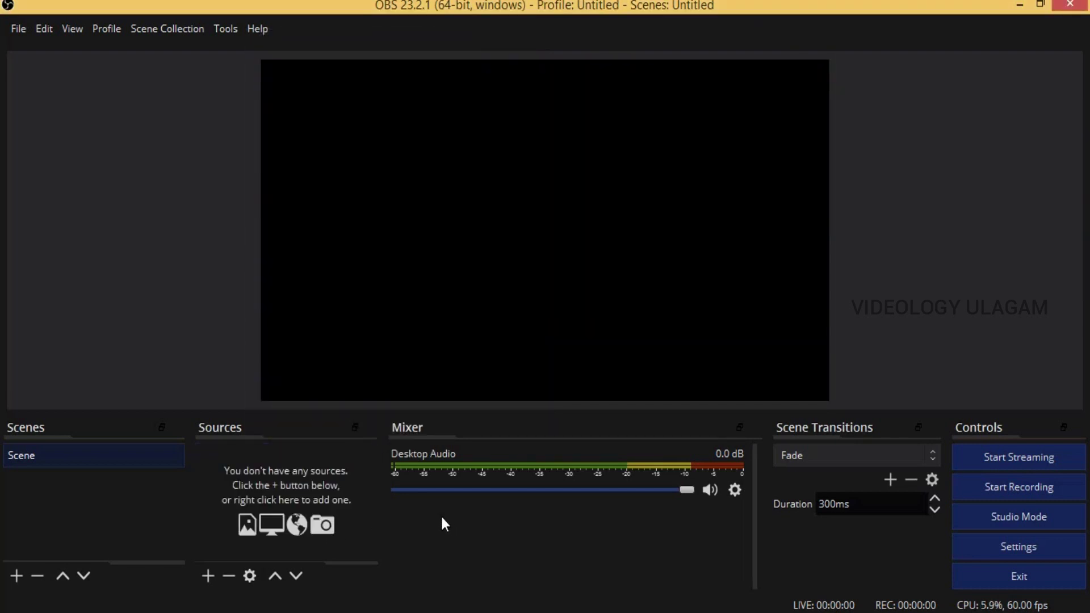
{"action": "left_click", "coordinate": [208, 576]}
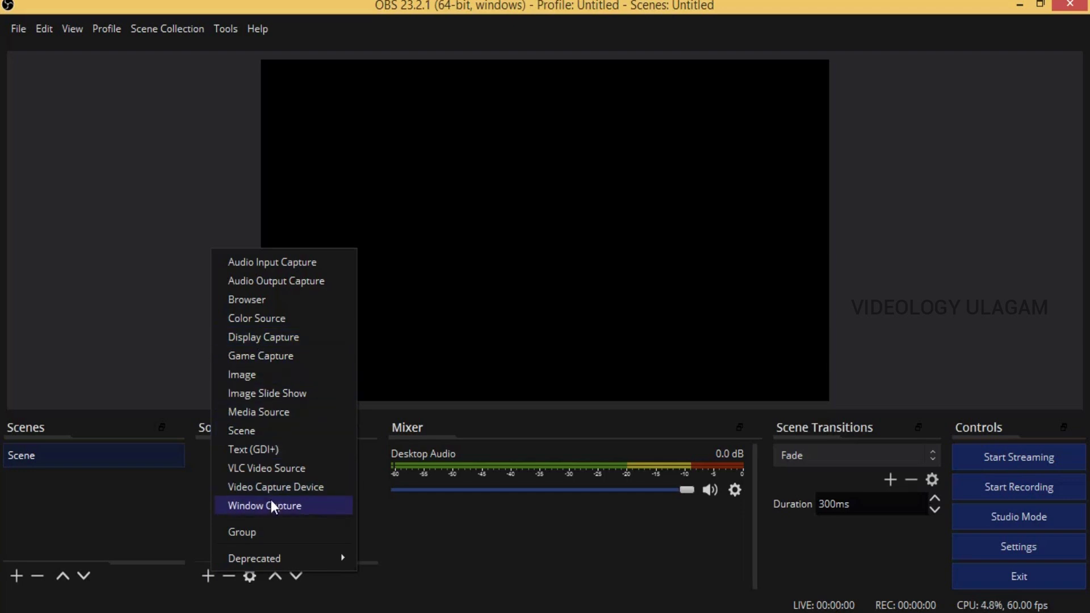
Add a new Display Capture source under the default name 'Display Capture'
{"action": "left_click", "coordinate": [267, 339]}
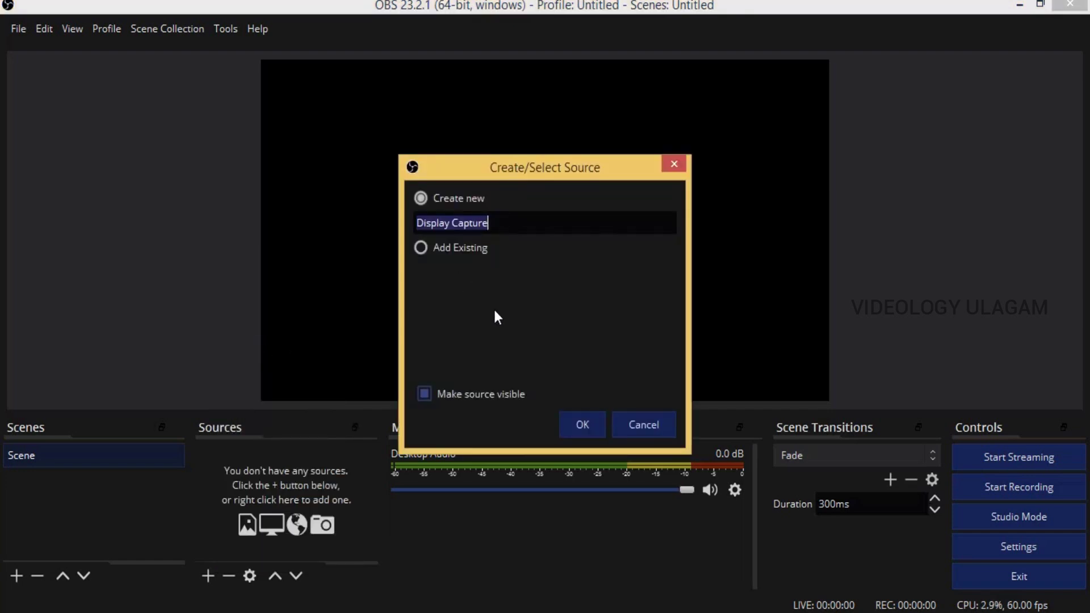
{"action": "left_click", "coordinate": [582, 425]}
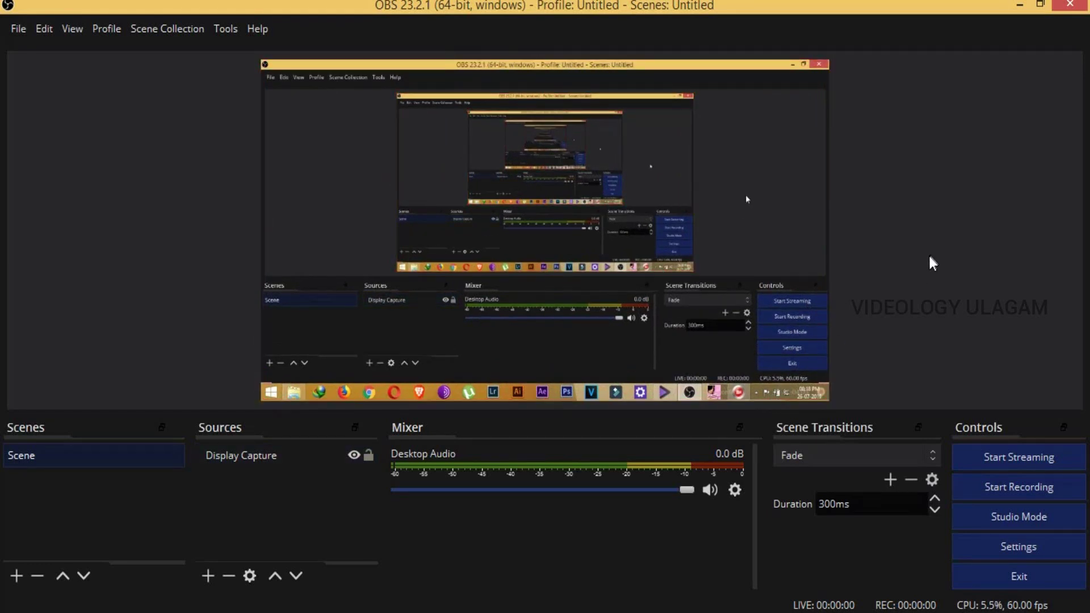
Record a short 34-second screen capture, stop it, and open the Settings window
{"action": "left_click", "coordinate": [988, 490]}
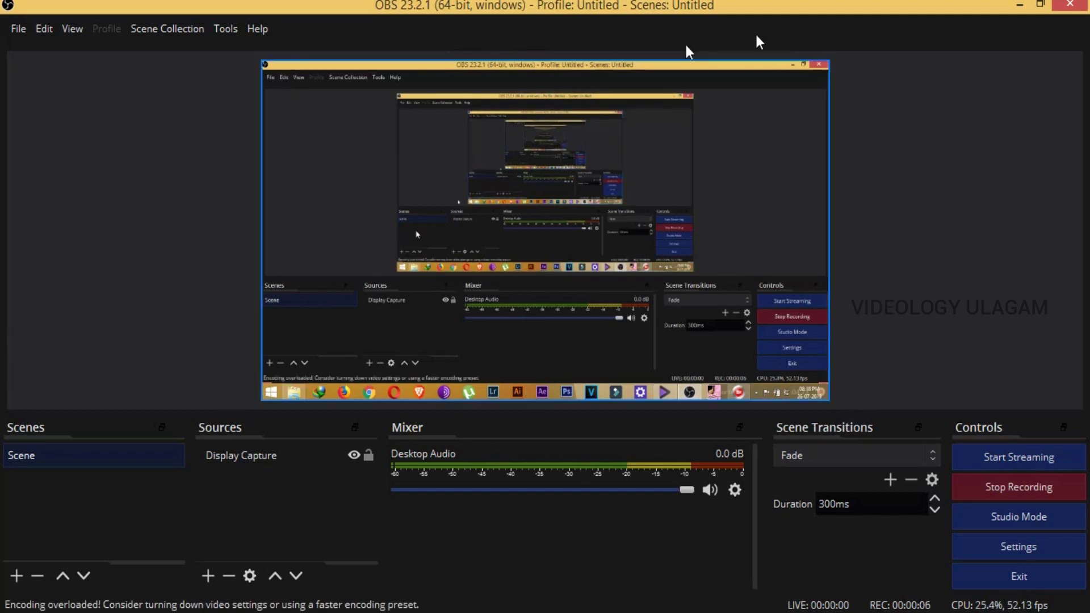
{"action": "left_click", "coordinate": [1018, 7]}
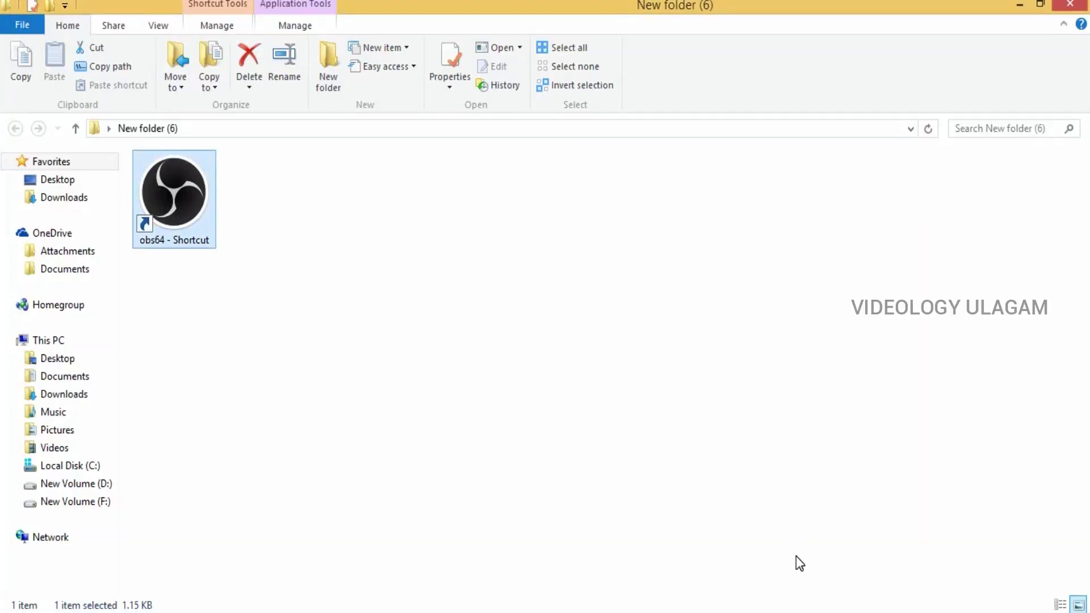
{"action": "key", "text": "alt+Tab"}
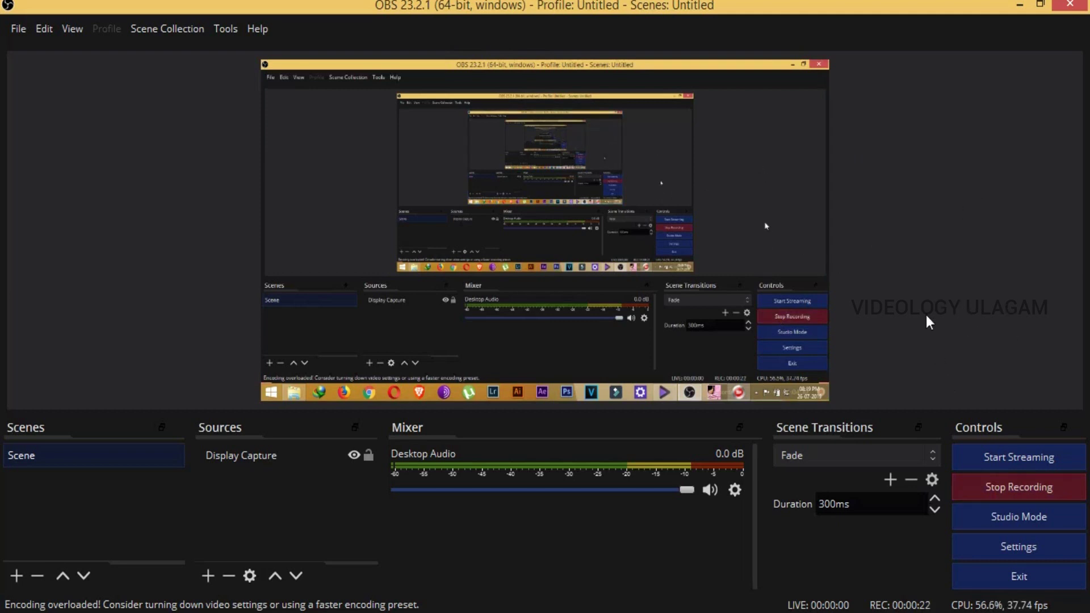
{"action": "left_click", "coordinate": [983, 483]}
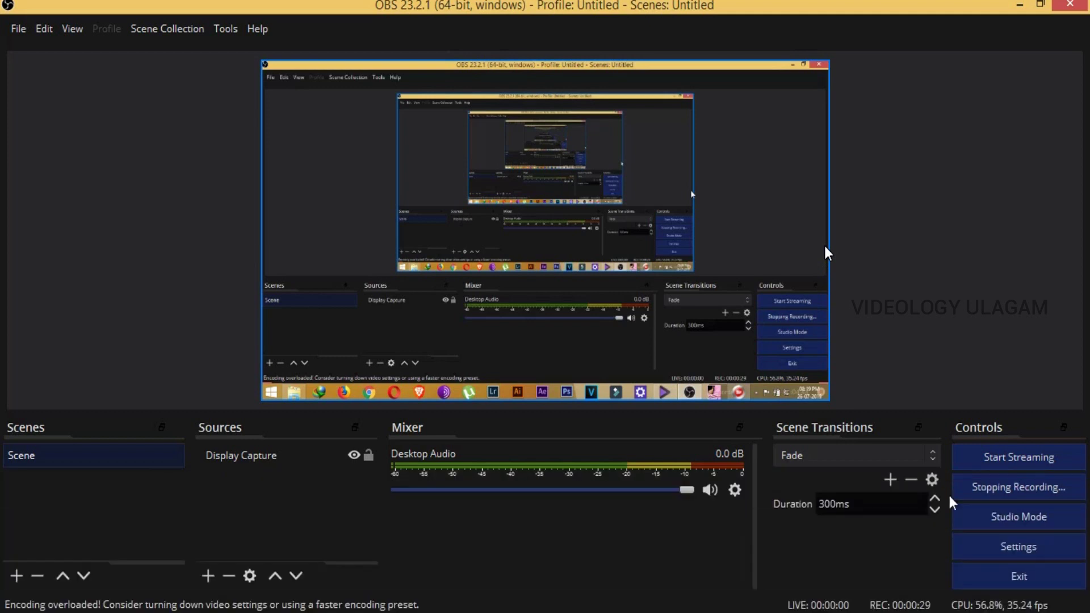
{"action": "left_click", "coordinate": [978, 546]}
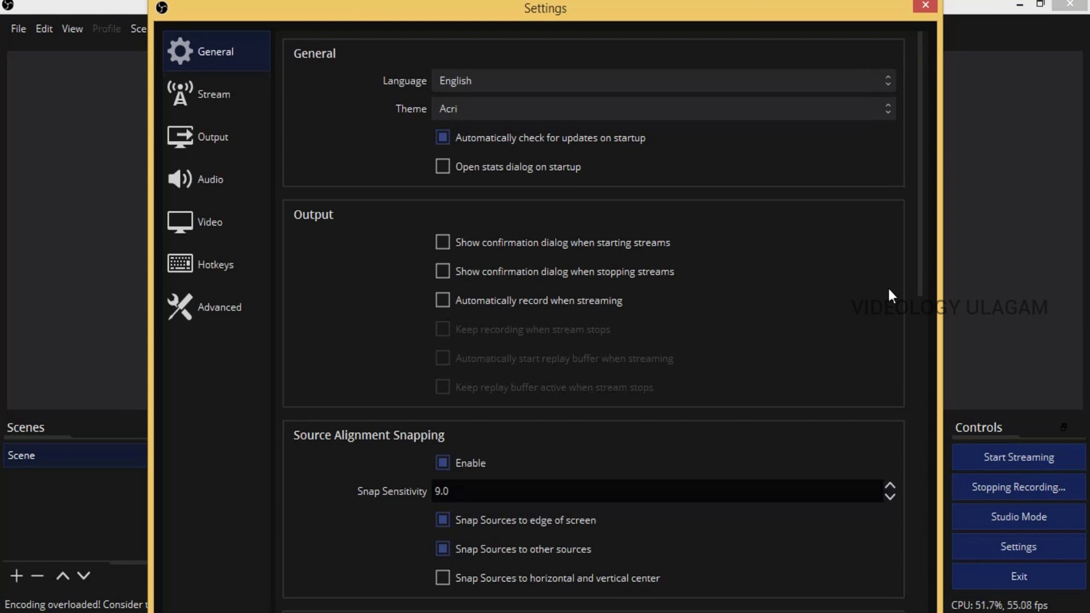
Review the Output streaming and Recording options, then go to the Stream settings page
{"action": "left_click", "coordinate": [234, 139]}
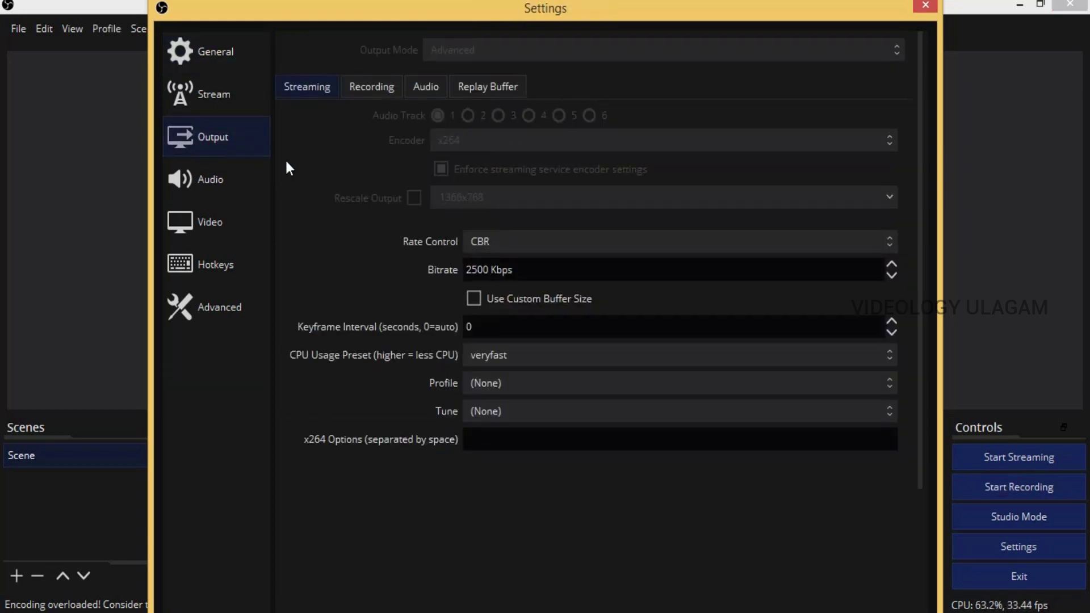
{"action": "left_click", "coordinate": [359, 90]}
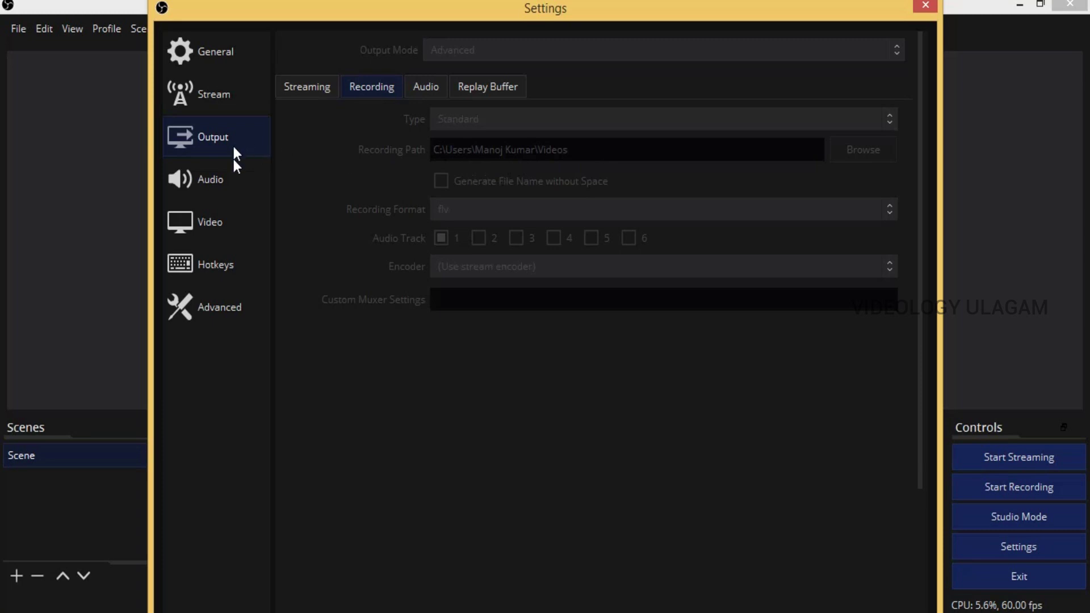
{"action": "left_click", "coordinate": [210, 95]}
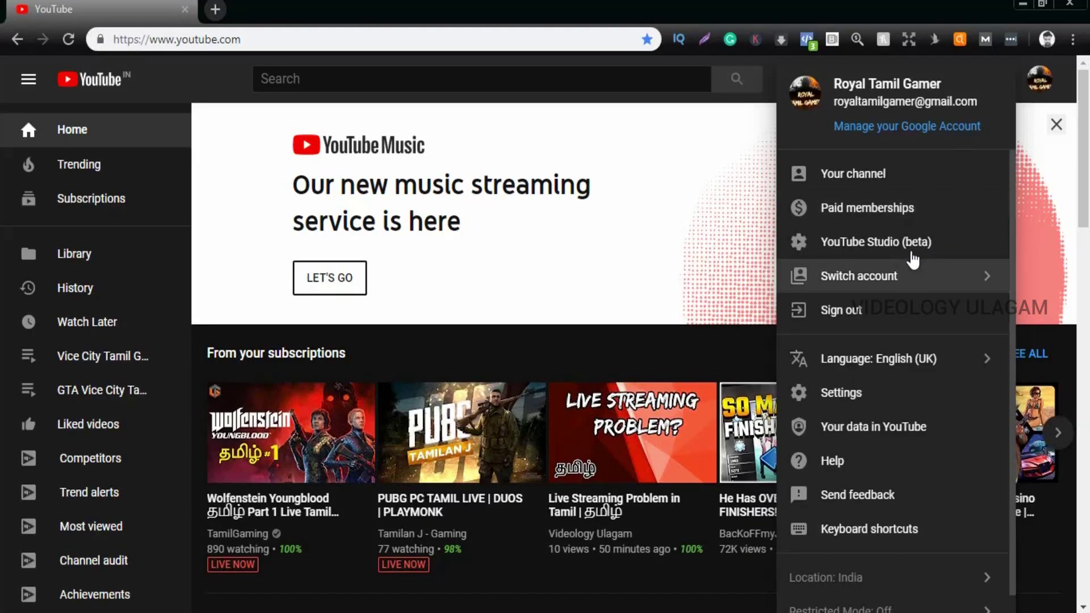
Switch from YouTube Studio (beta) back to Creator Studio Classic, skipping the feedback prompt
{"action": "left_click", "coordinate": [912, 259]}
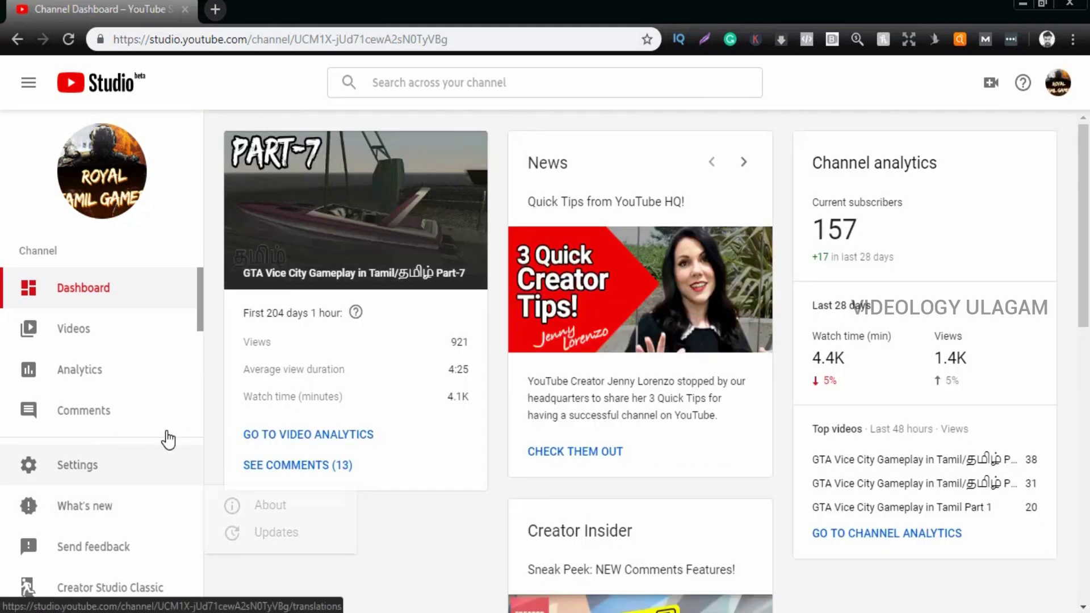
{"action": "scroll", "coordinate": [178, 440], "scroll_direction": "down", "scroll_amount": 5}
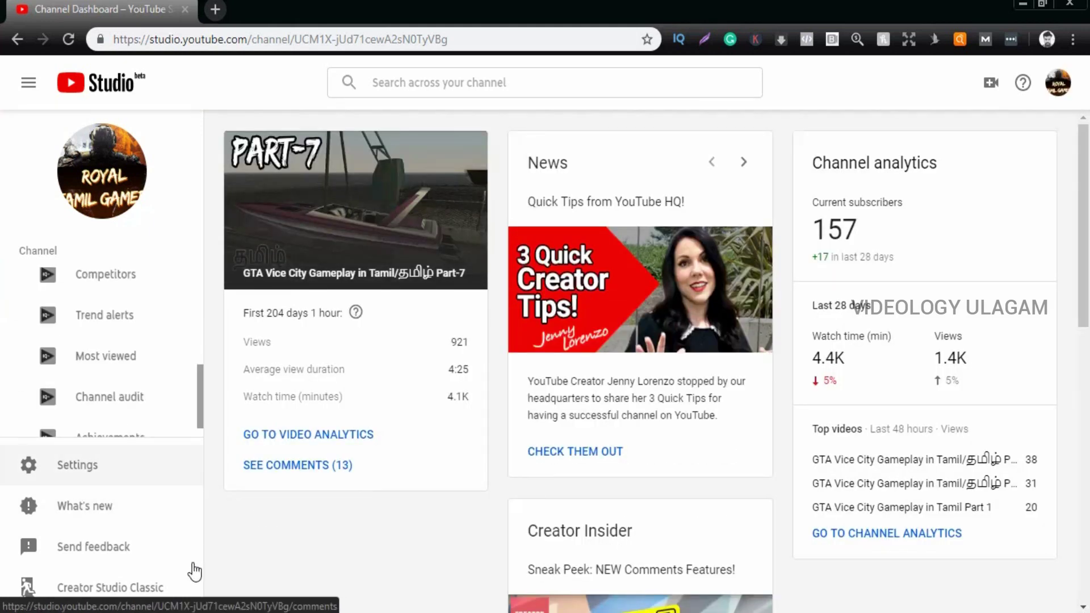
{"action": "left_click", "coordinate": [140, 582]}
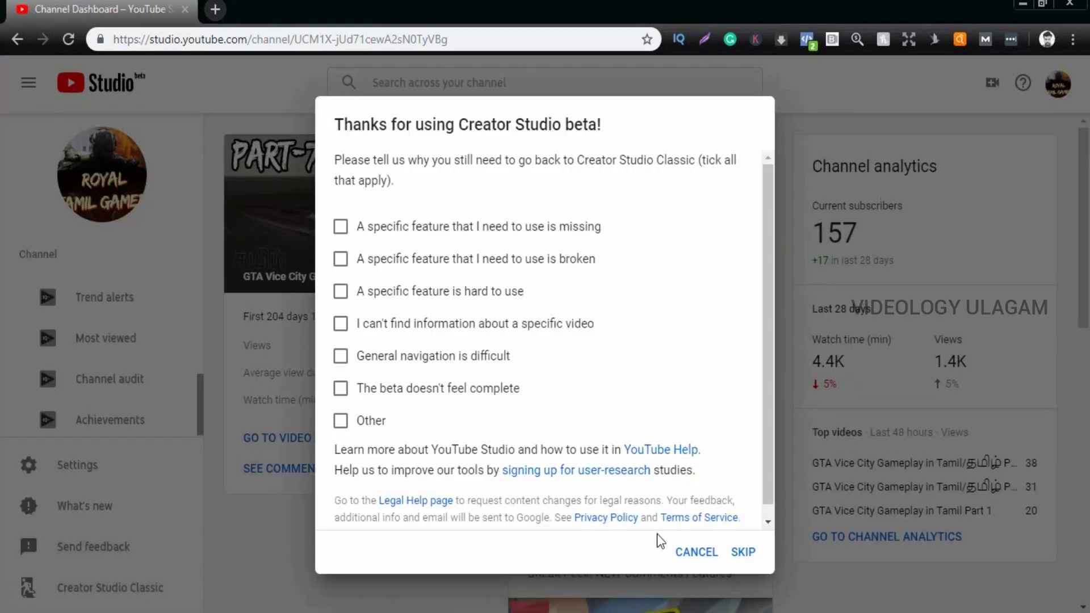
{"action": "left_click", "coordinate": [742, 551]}
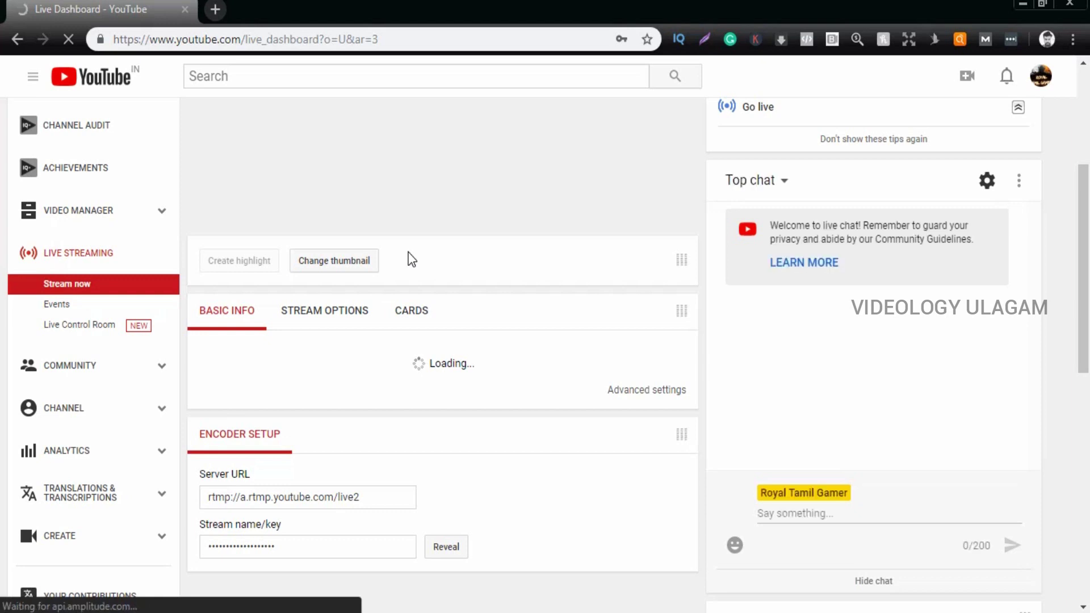
Scroll down to Encoder Setup and reveal the channel's hidden stream key
{"action": "scroll", "coordinate": [426, 420], "scroll_direction": "down", "scroll_amount": 2}
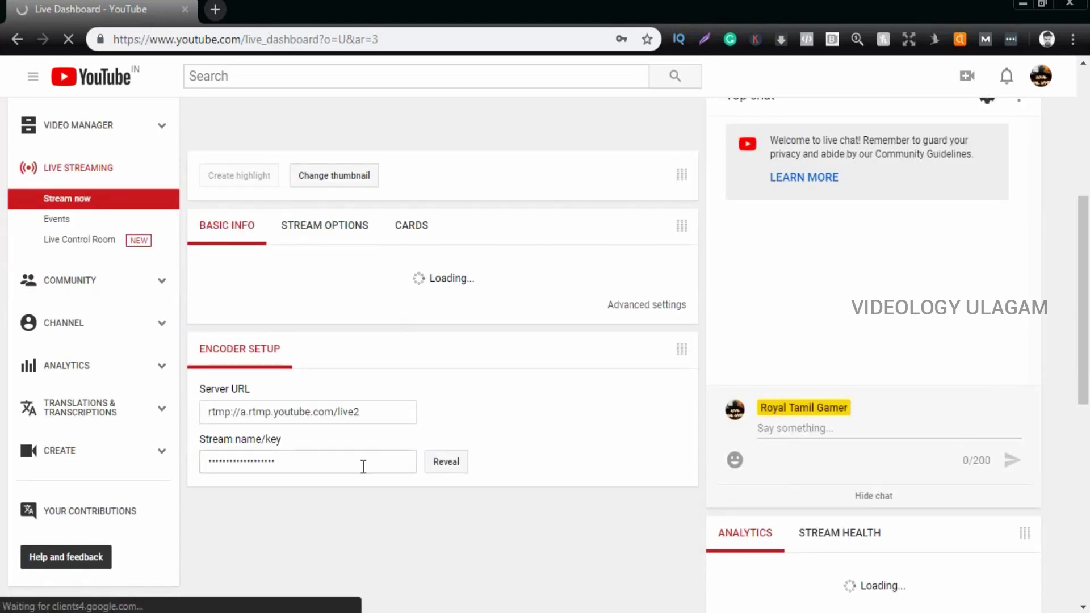
{"action": "left_click", "coordinate": [450, 465]}
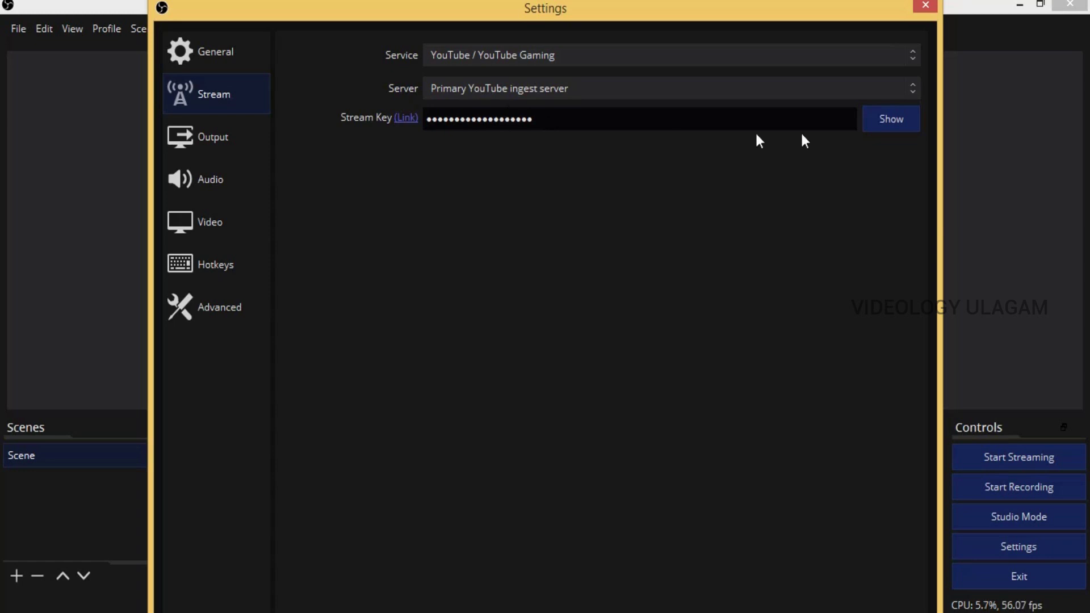
Look over General and Hotkeys, close Settings, and start streaming with Ctrl+Shift+S
{"action": "left_click", "coordinate": [222, 46]}
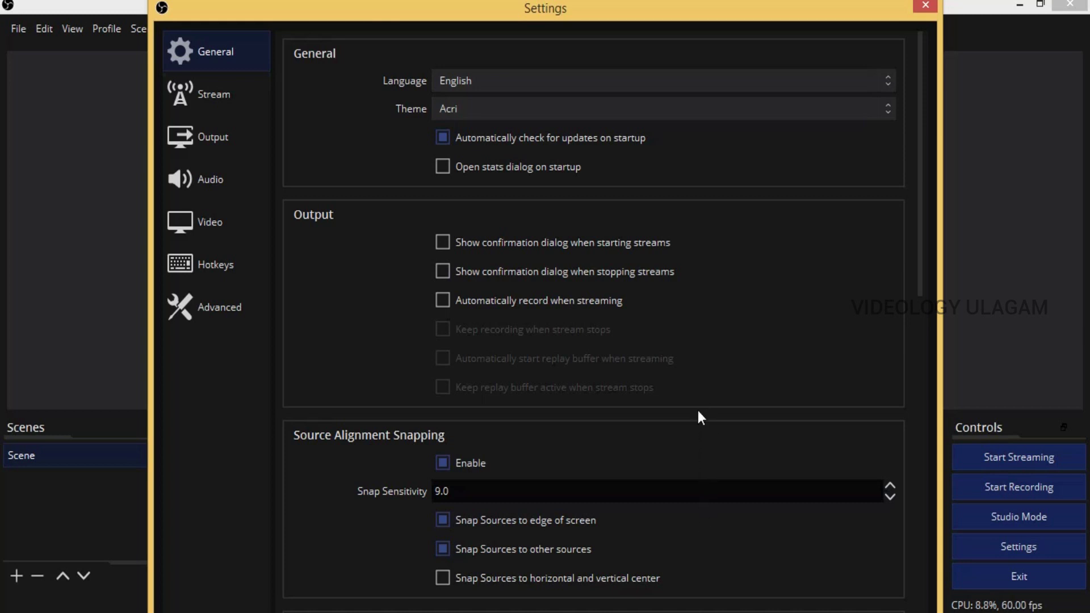
{"action": "left_click", "coordinate": [220, 265]}
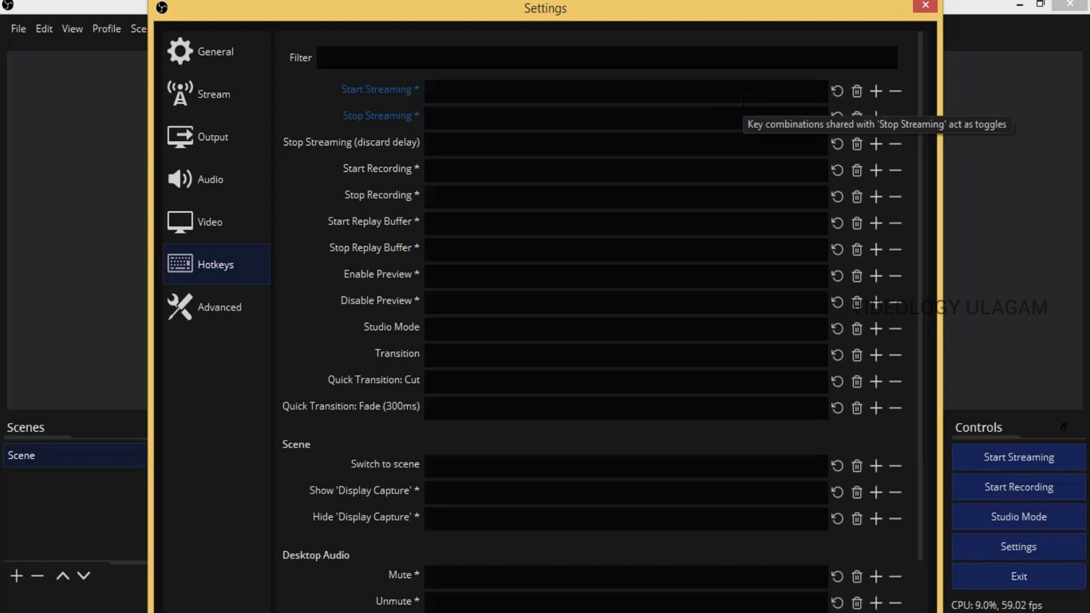
{"action": "left_click", "coordinate": [923, 7]}
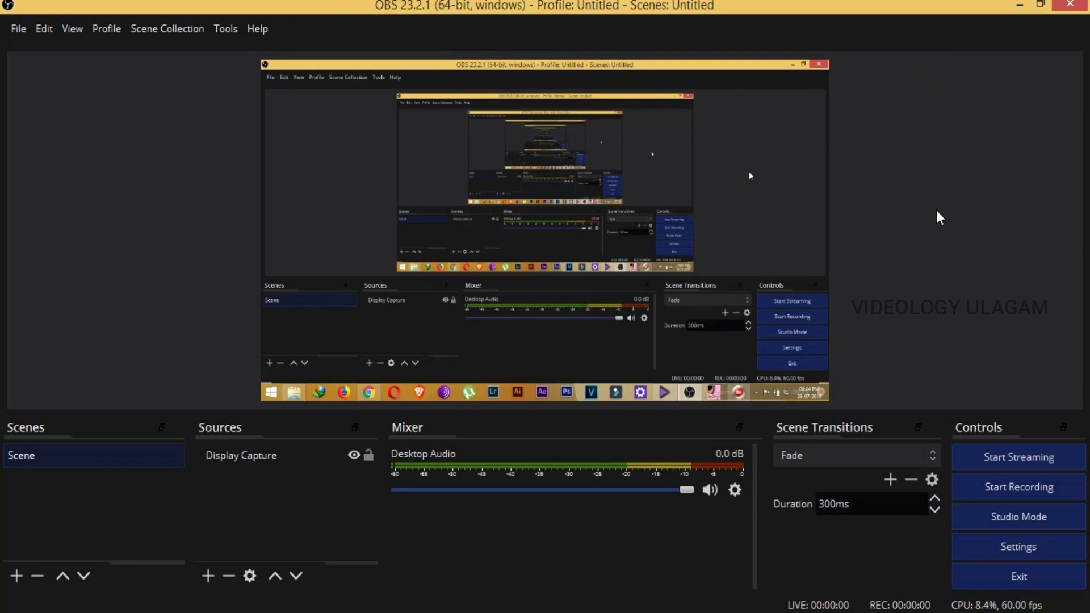
{"action": "key", "text": "ctrl+shift+s"}
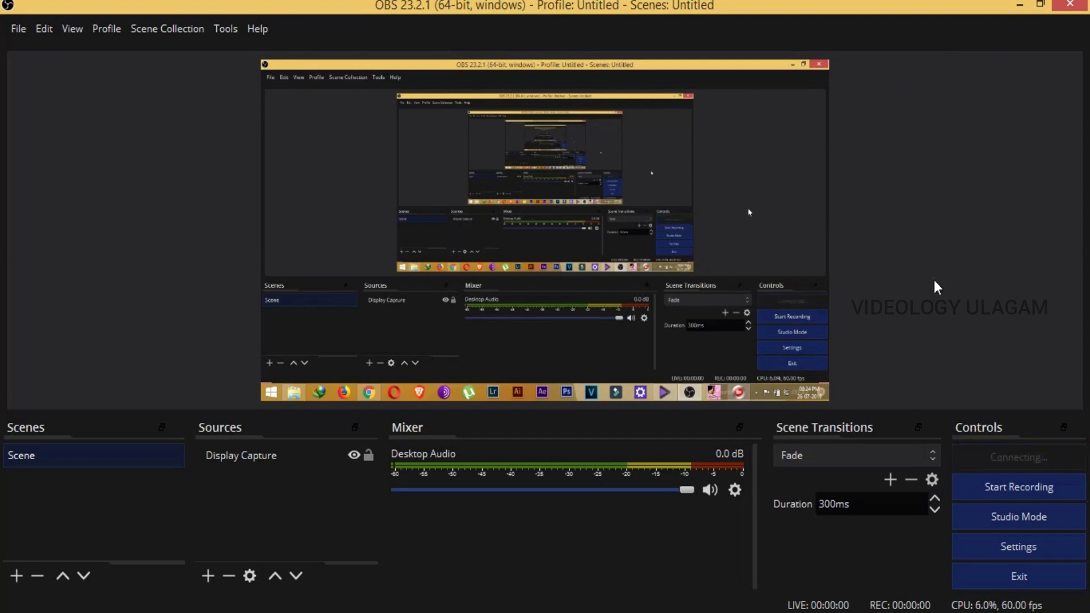